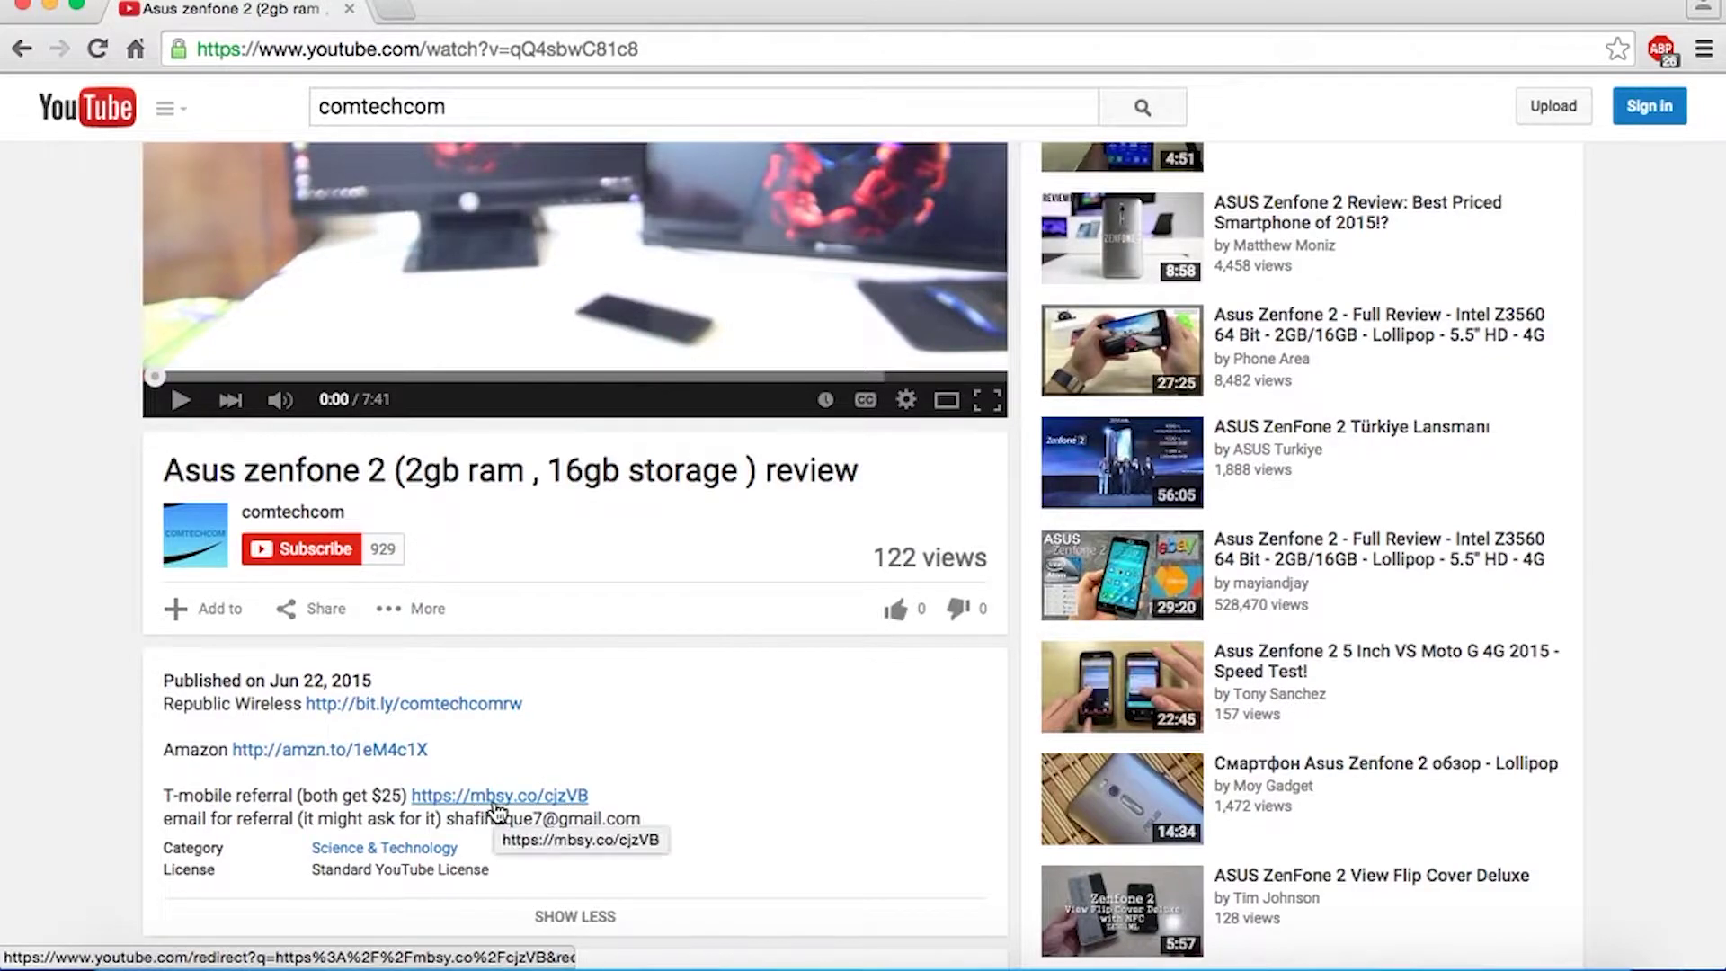
Open the T-Mobile referral link and choose to sign up with an email address
left_click(493, 800)
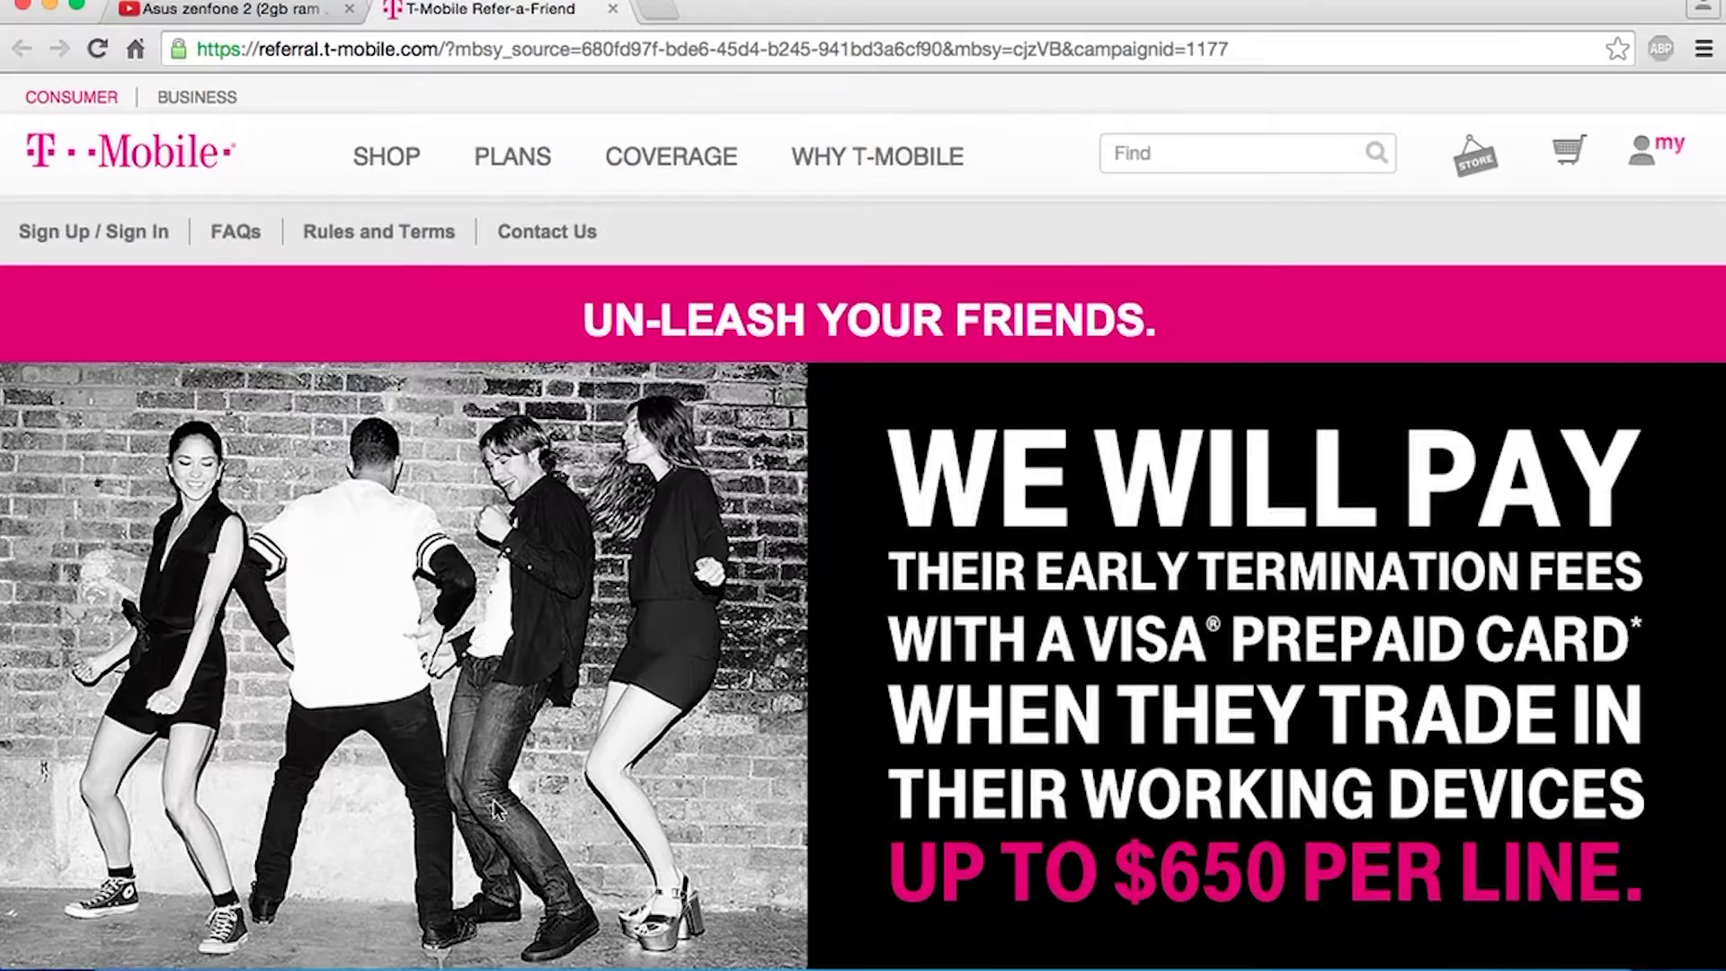
scroll(495, 807, "down", 3)
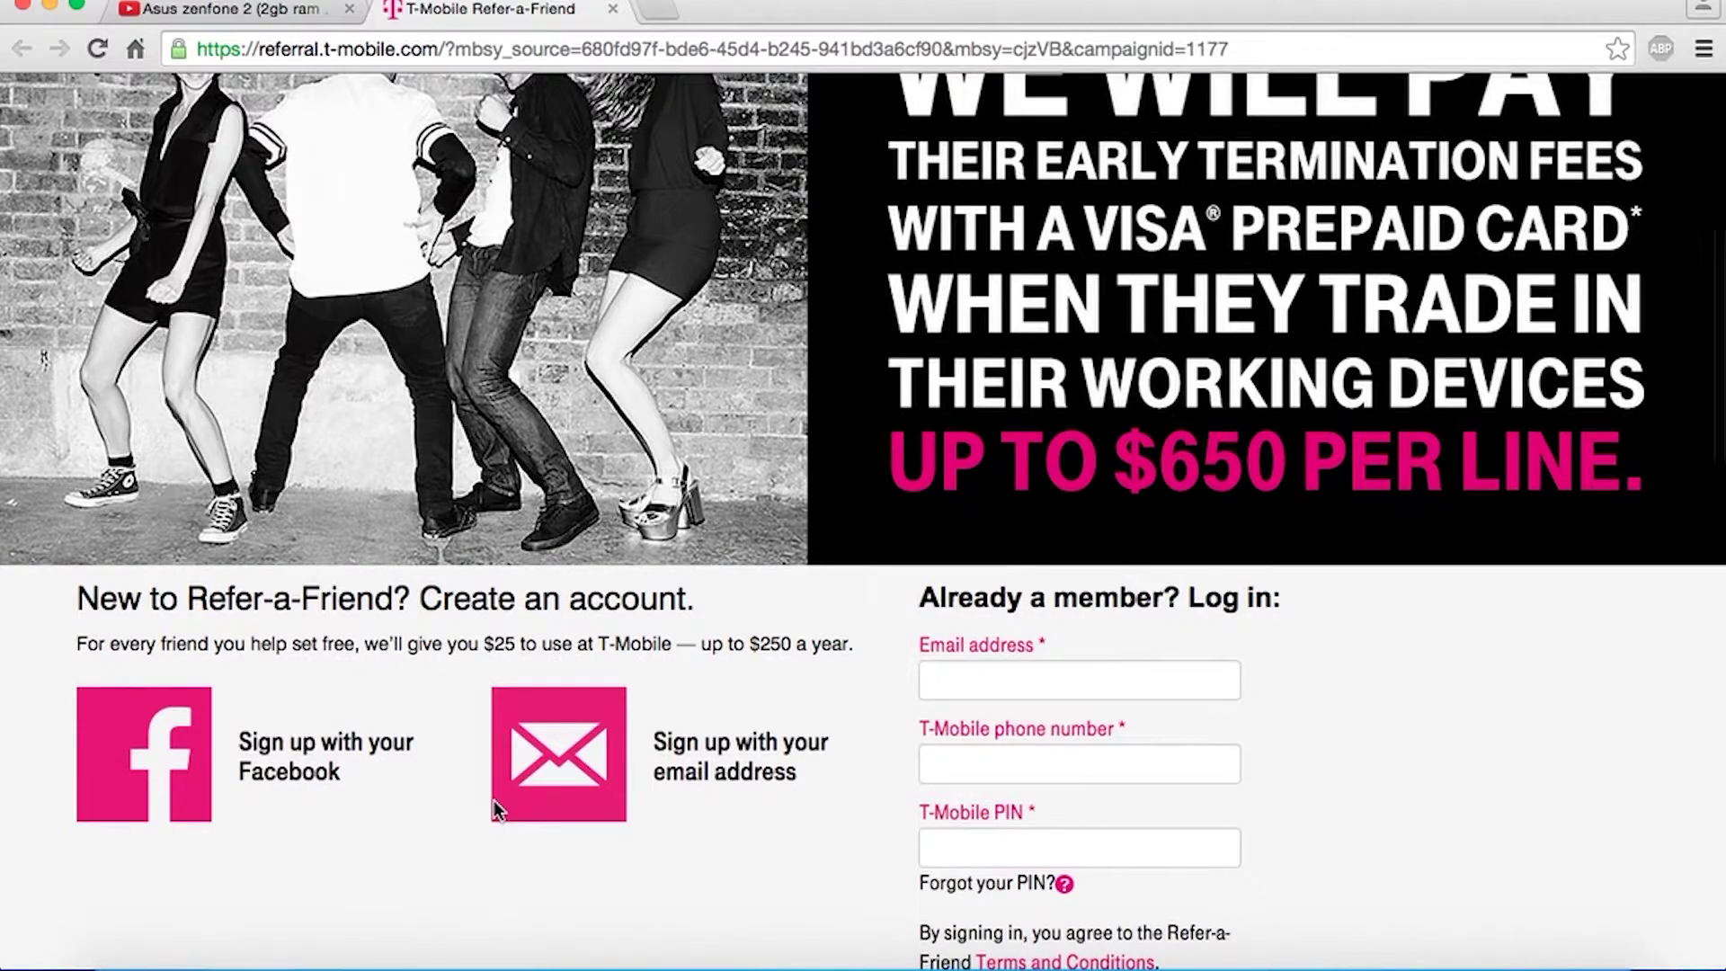
scroll(495, 810, "down", 1)
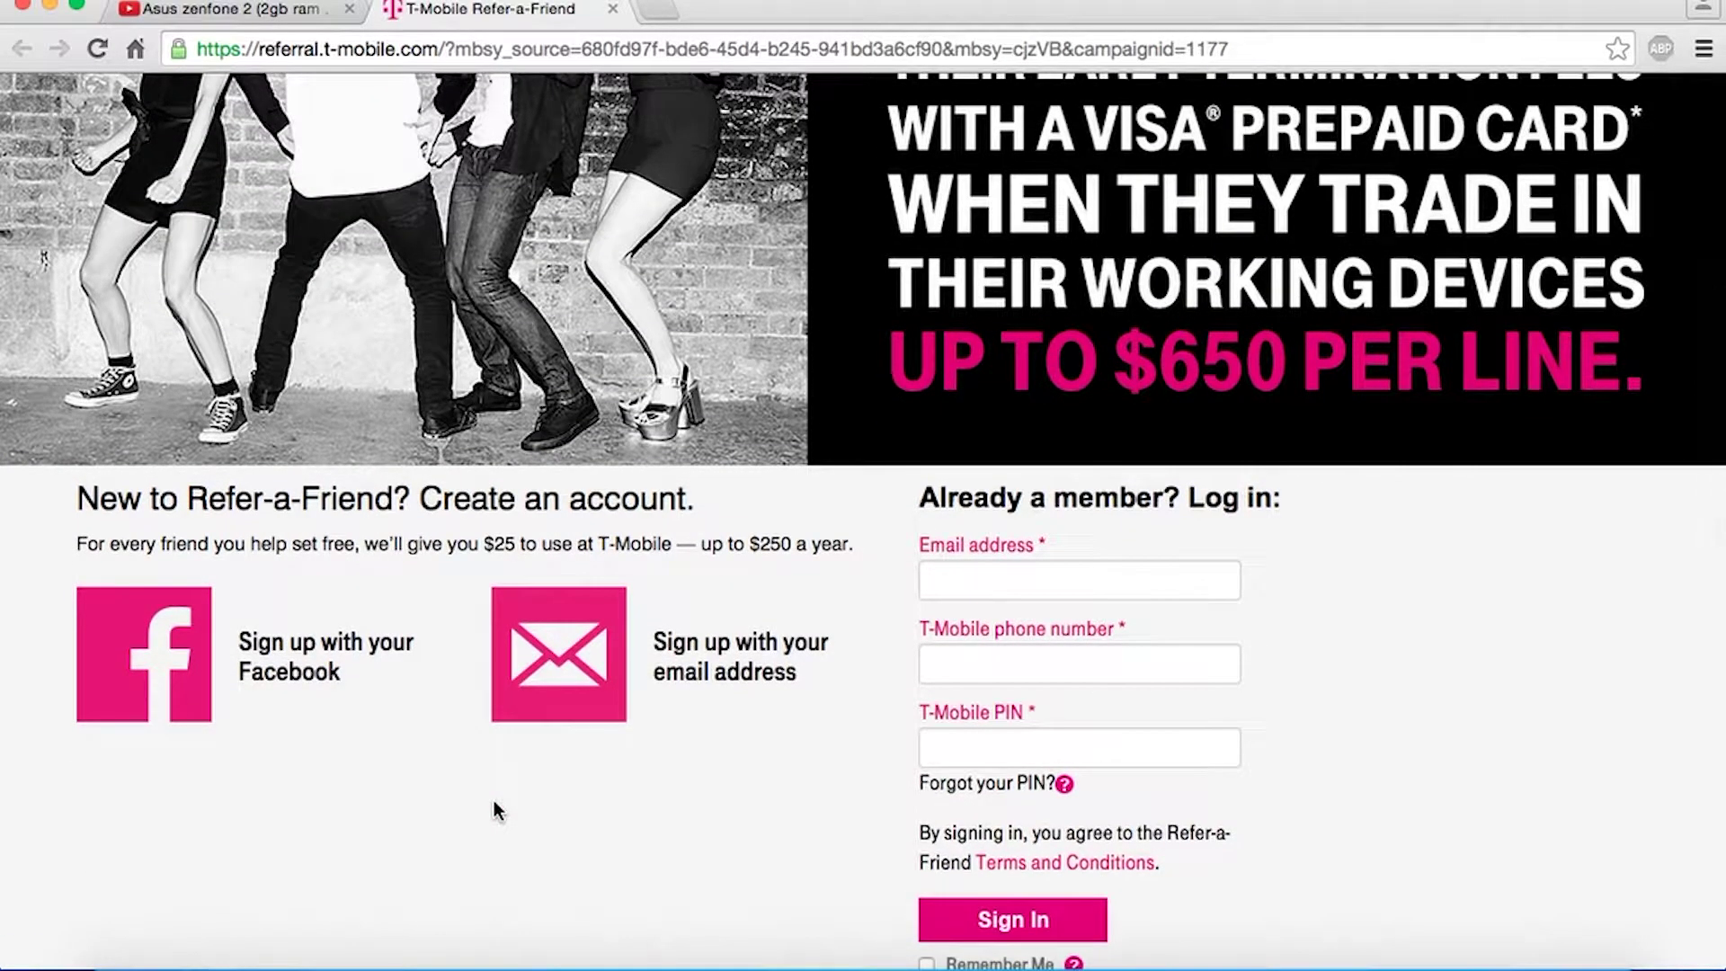
left_click(689, 681)
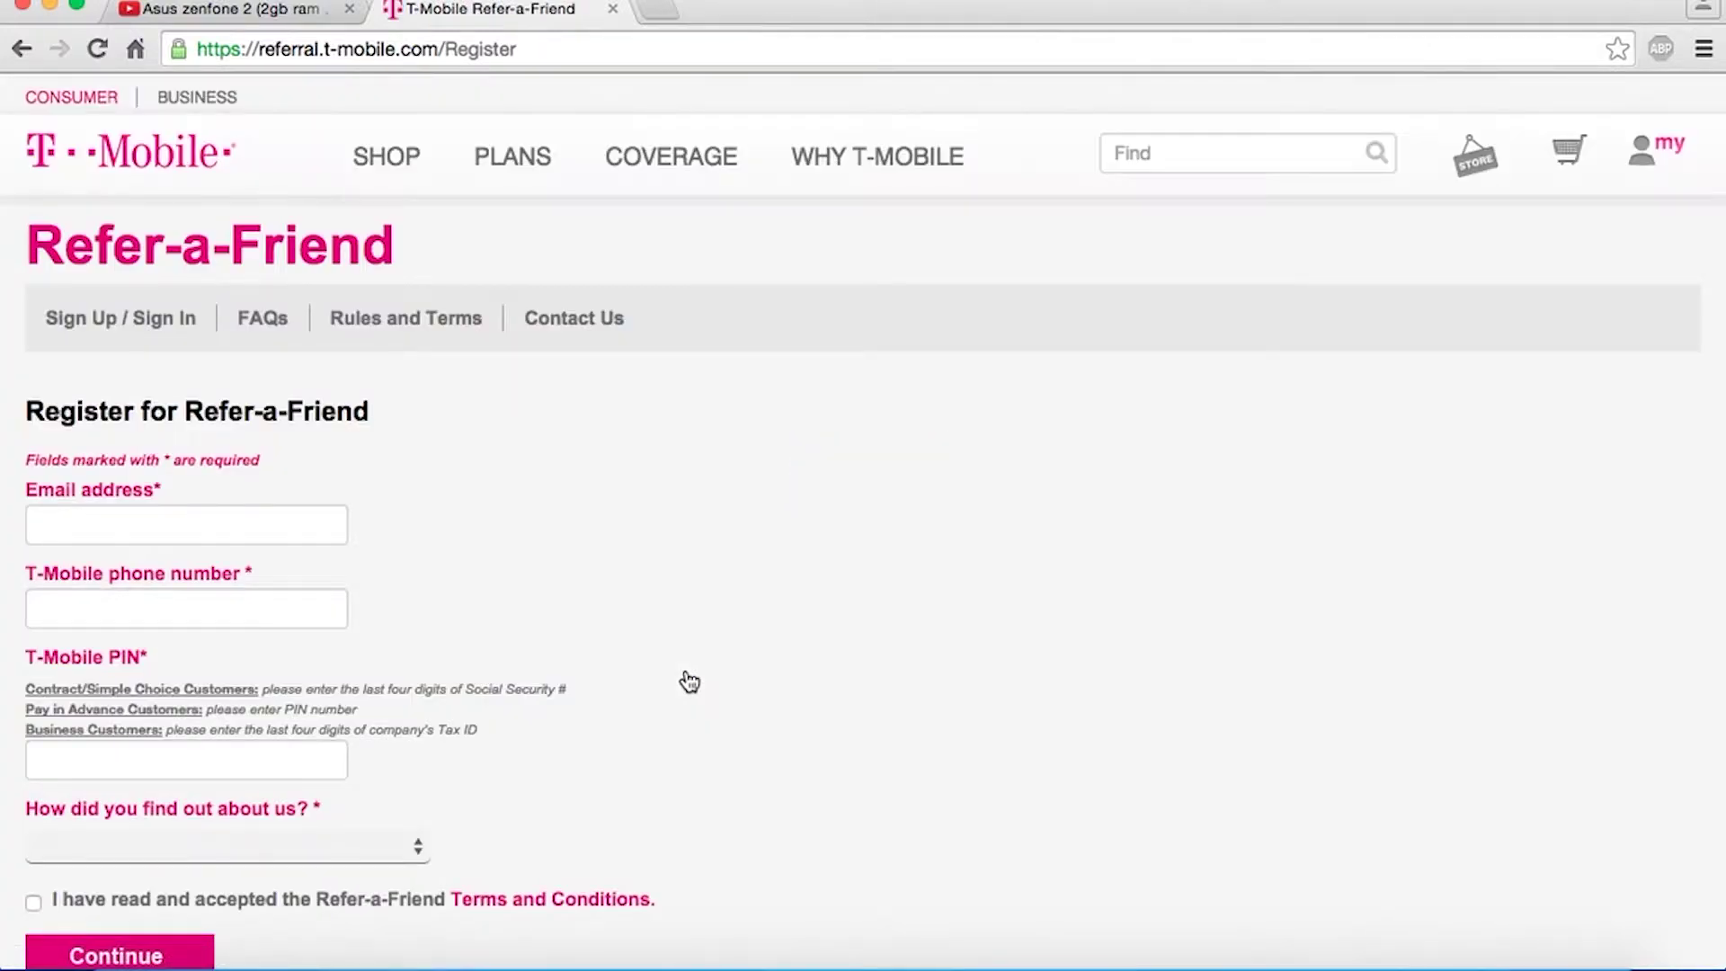
scroll(689, 682, "down", 1)
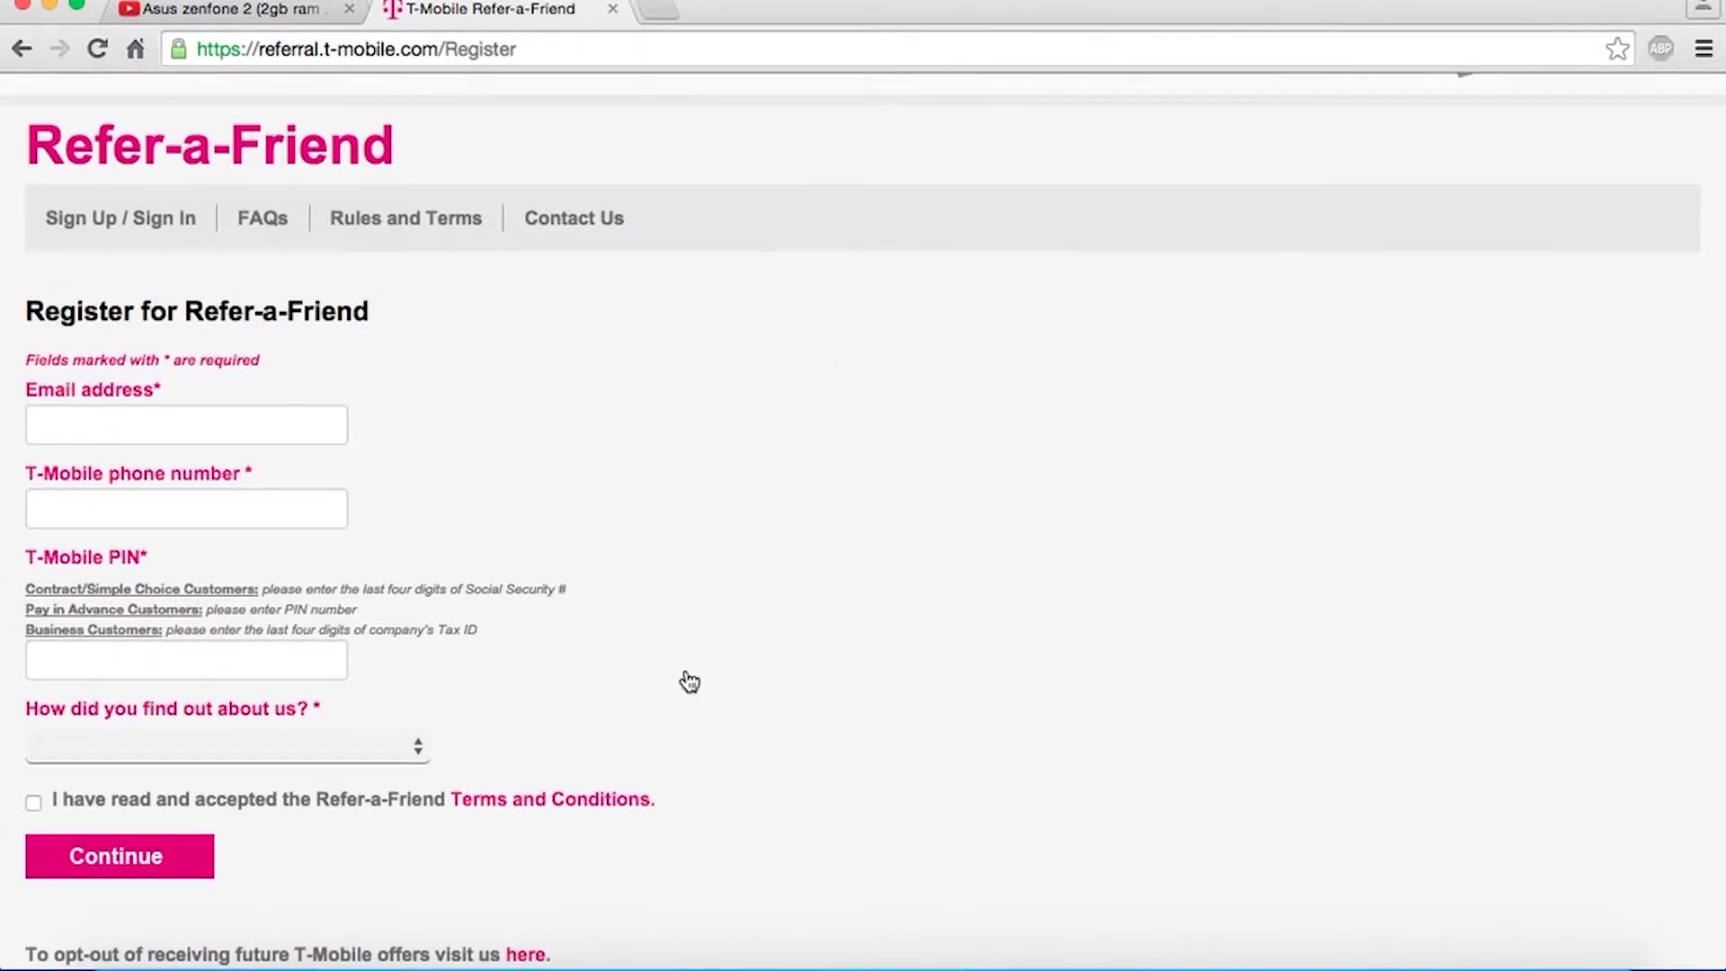
Answer 'Someone referred me', accept the Terms and Conditions, and submit the registration form
left_click(264, 750)
left_click(239, 773)
left_click(34, 803)
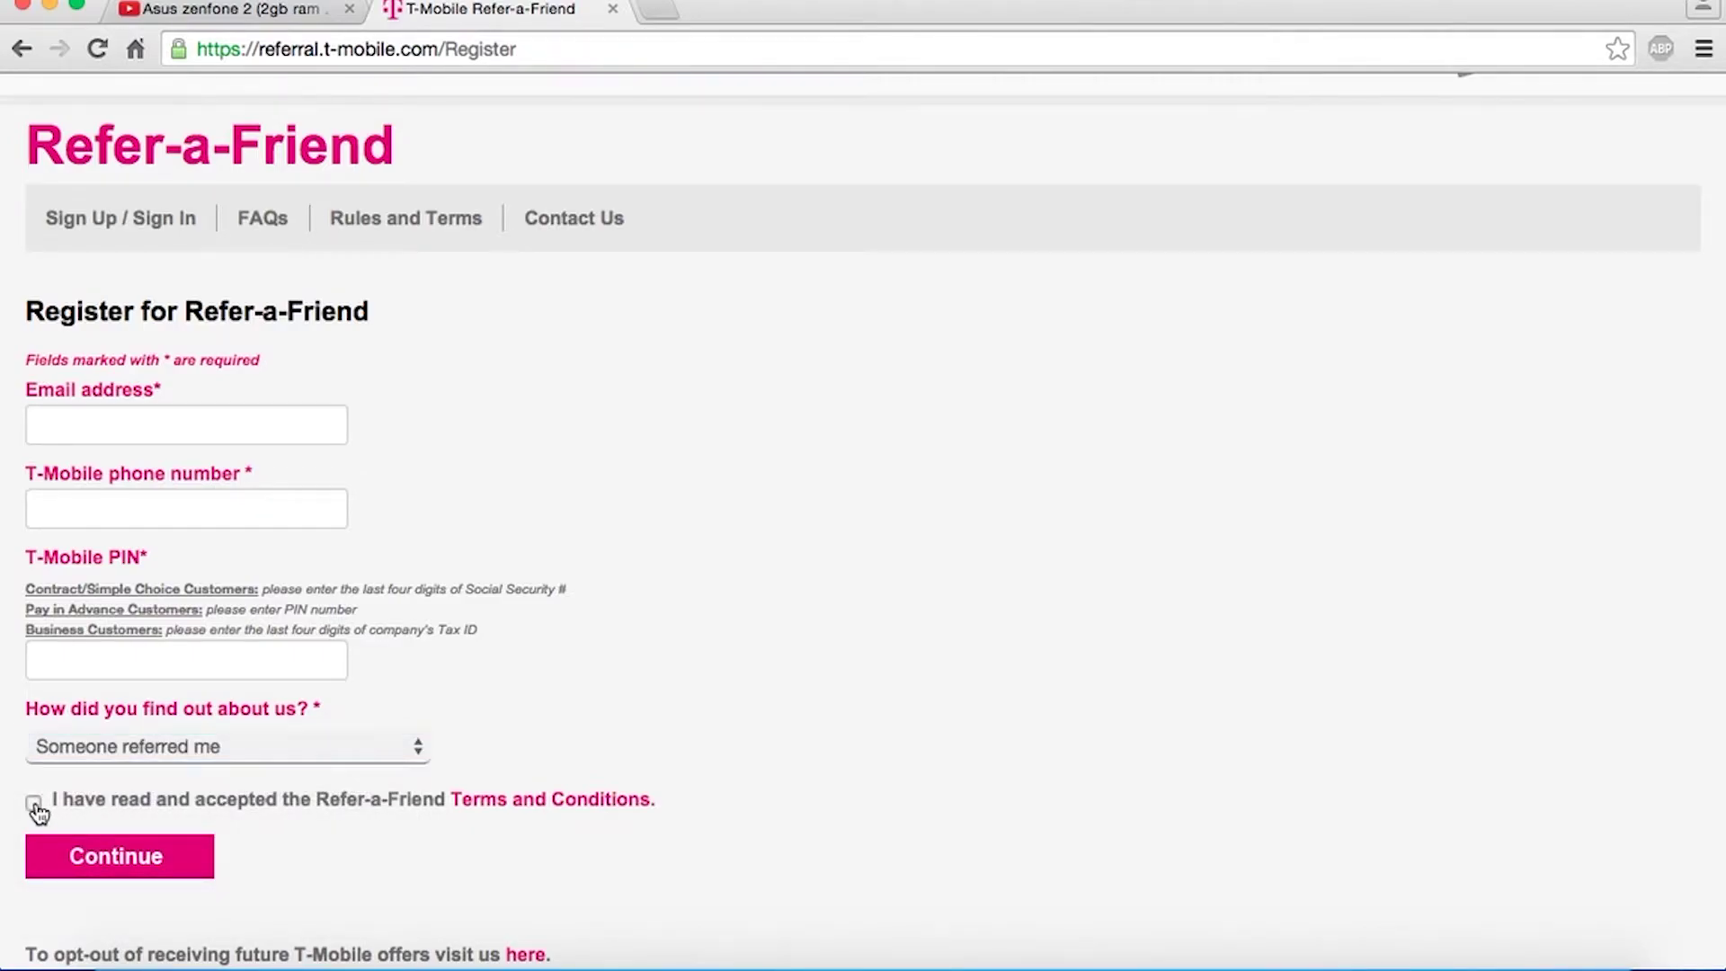
left_click(104, 871)
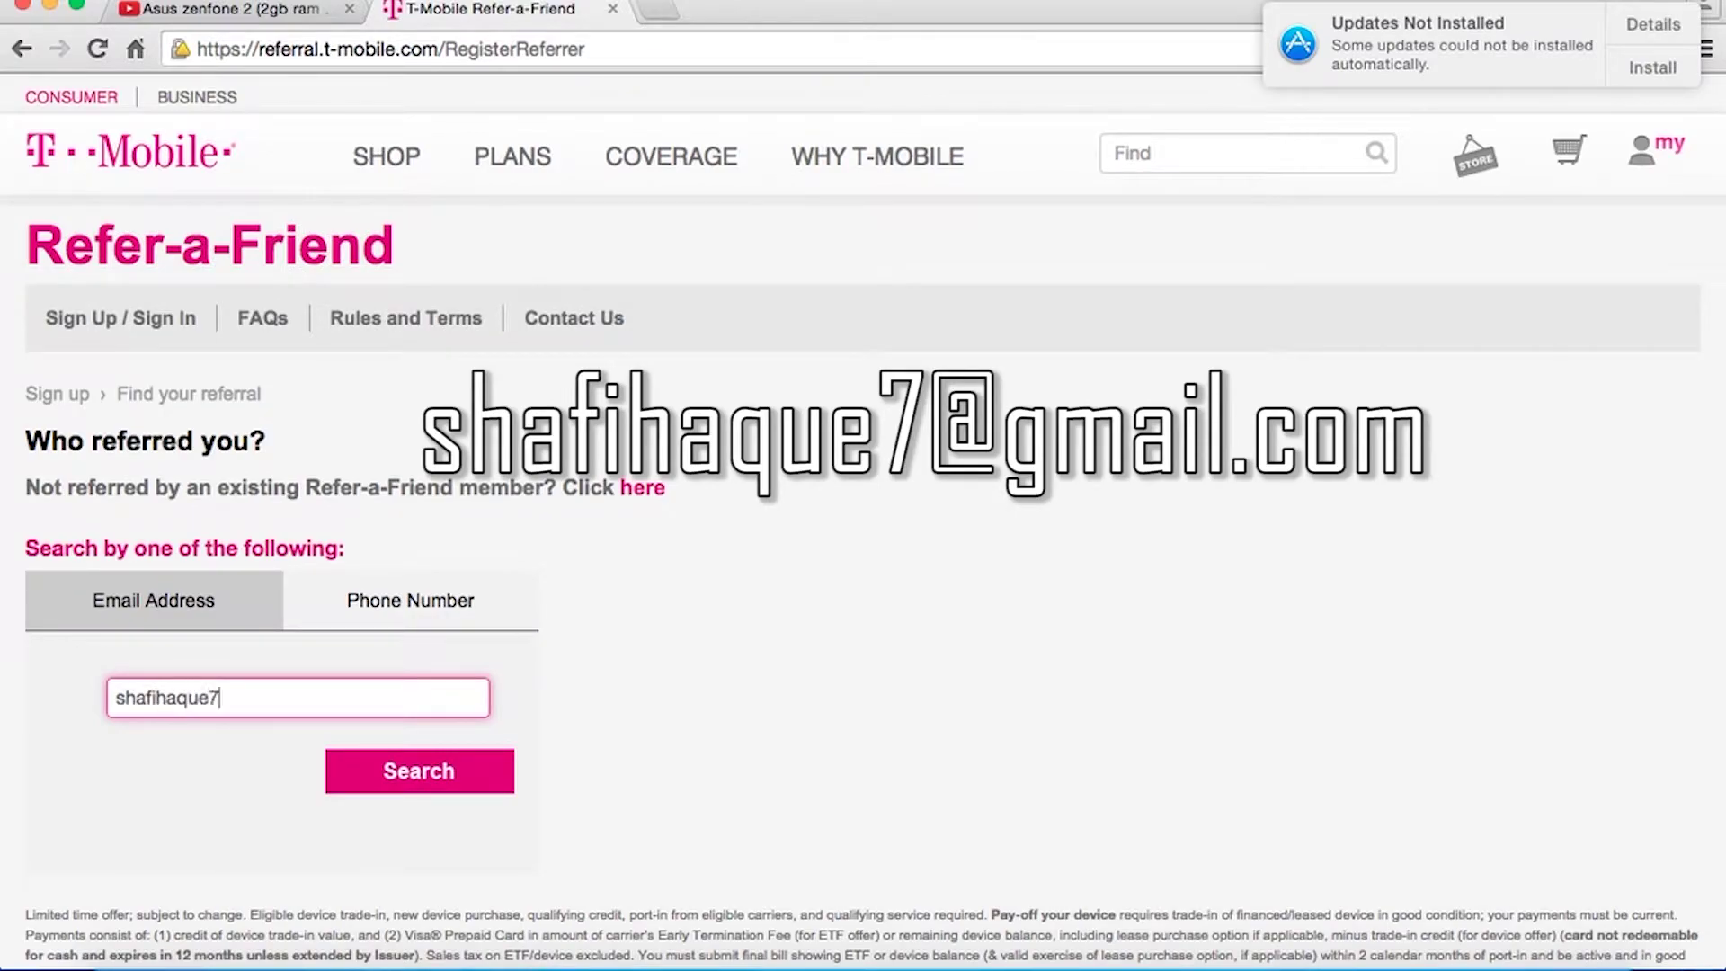
Fix the referrer's email, search for it, and continue once the friend is found
key("BackSpace")
key("BackSpace")
type("l.com")
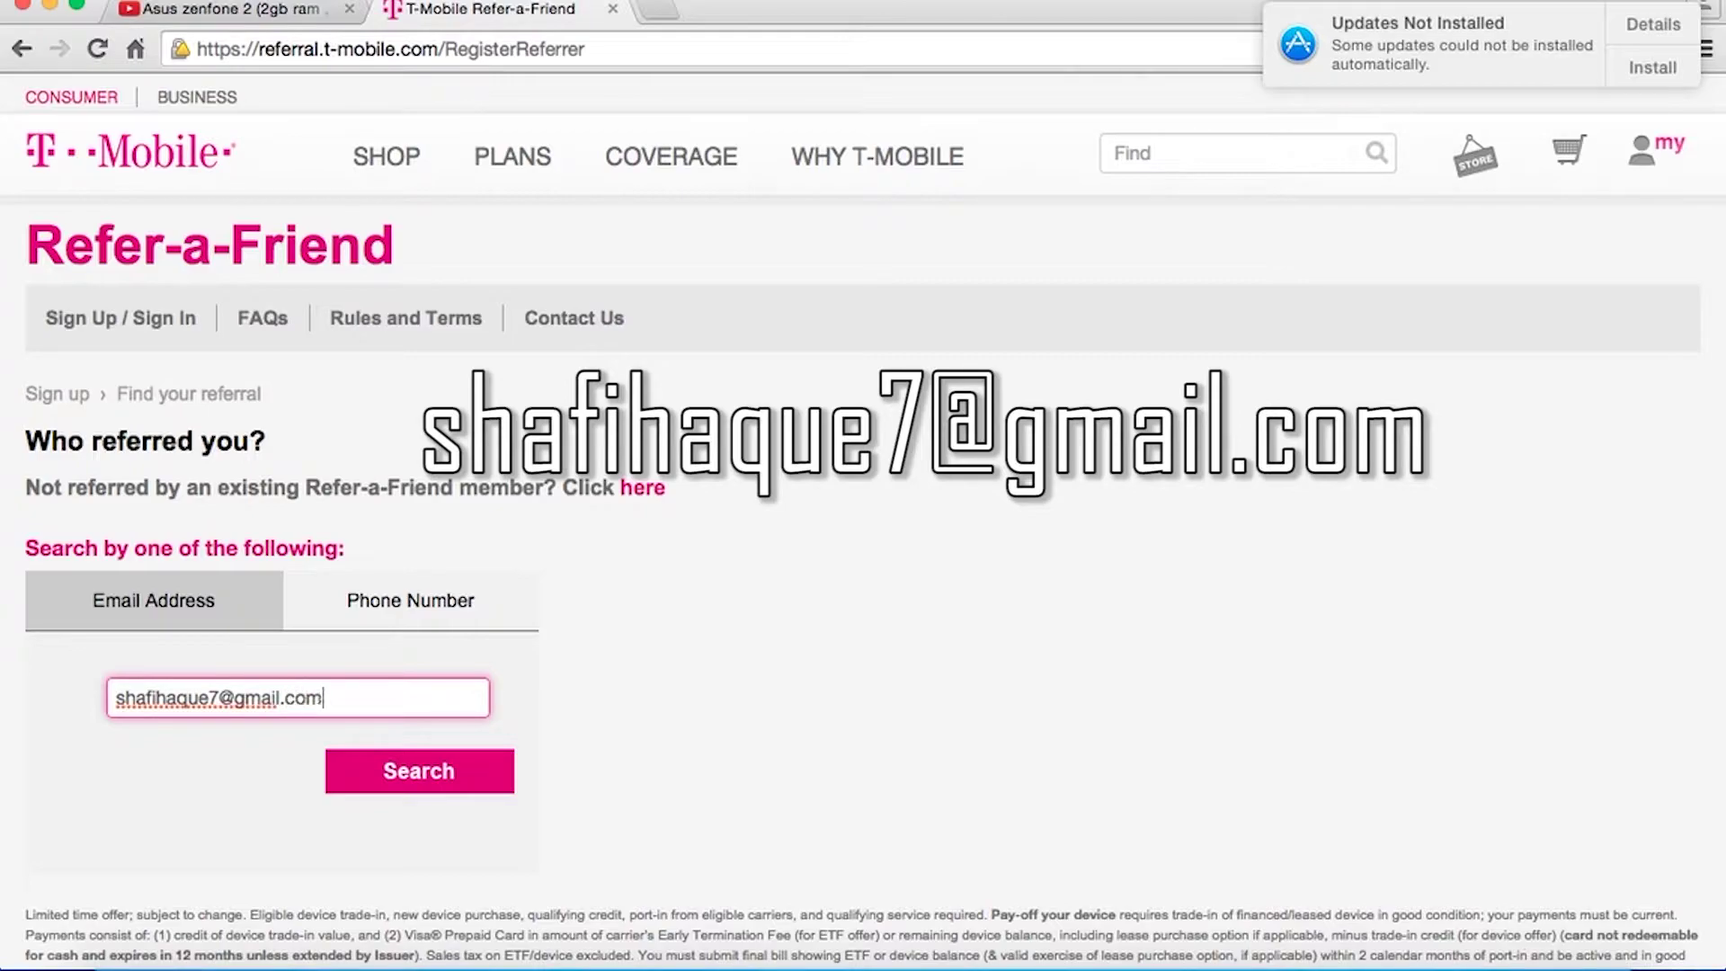
left_click(476, 794)
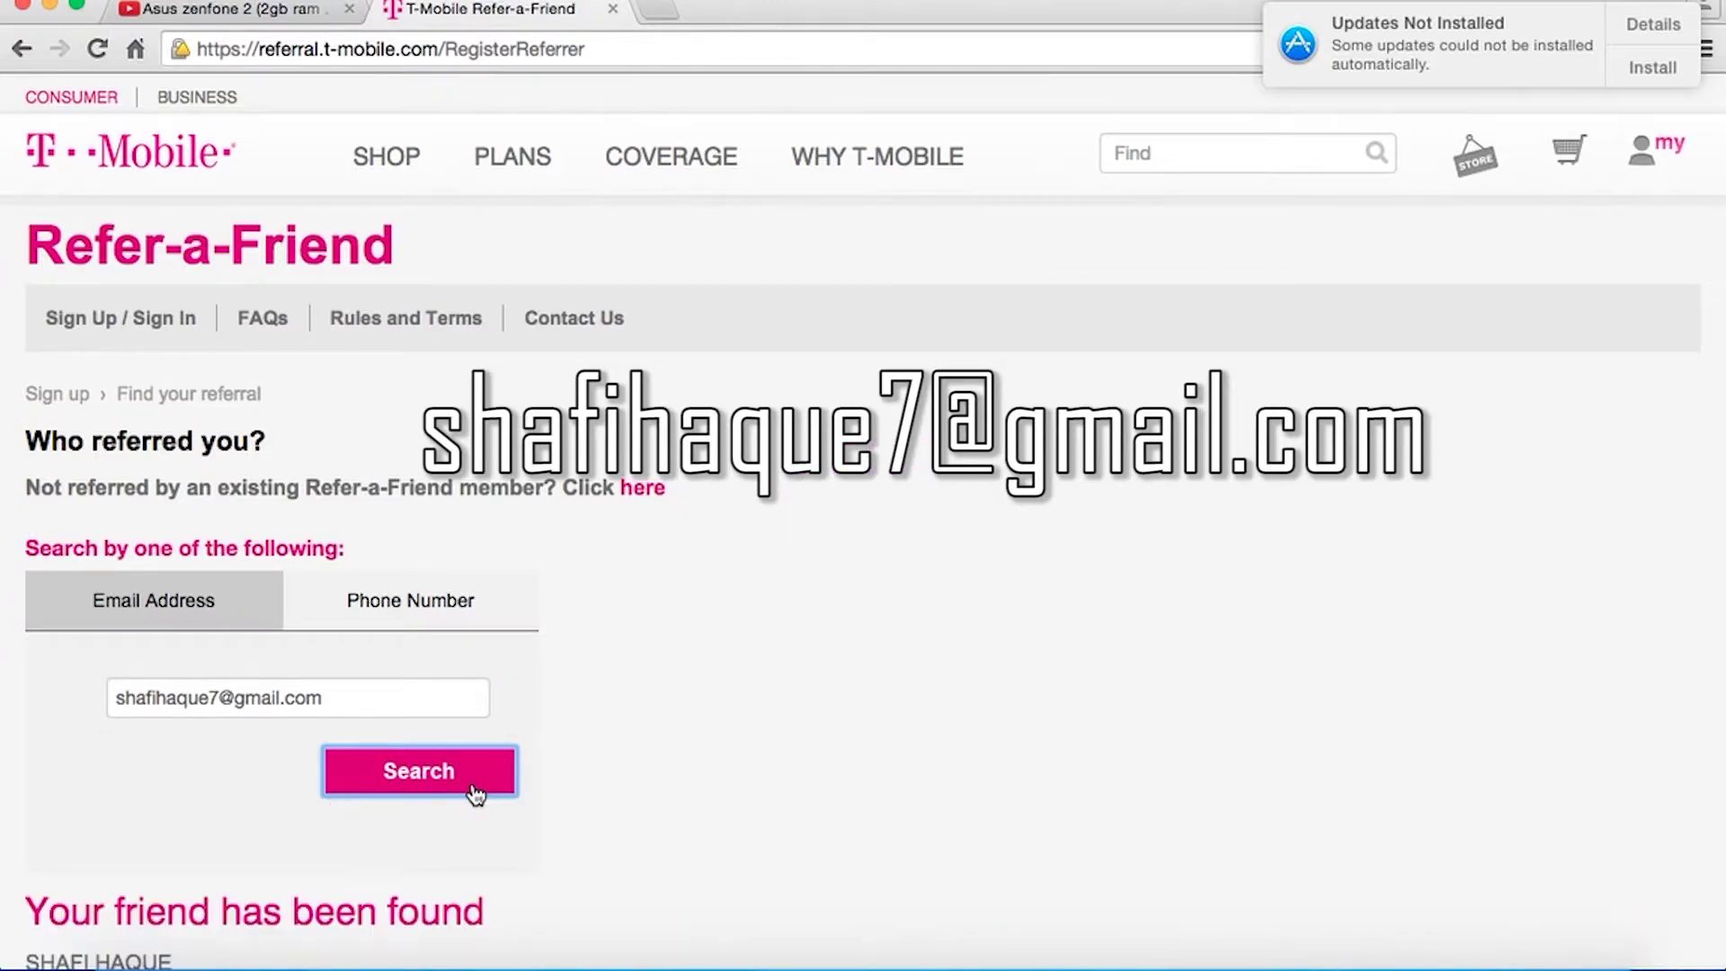
scroll(475, 794, "down", 3)
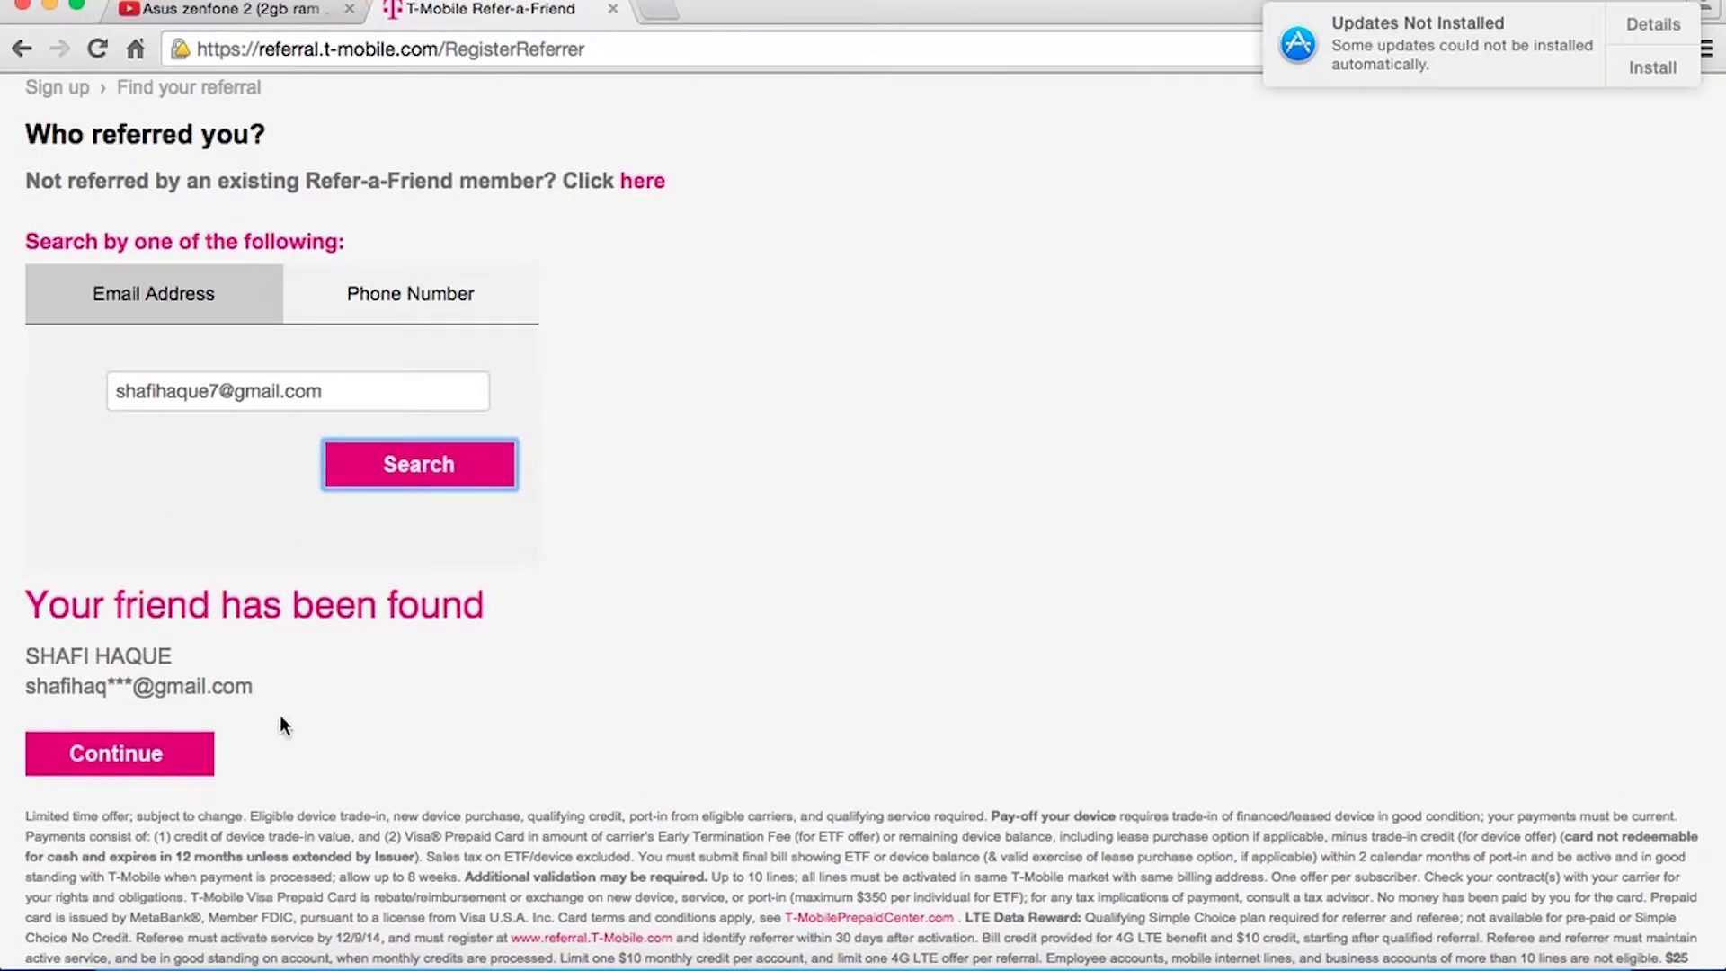
left_click(170, 756)
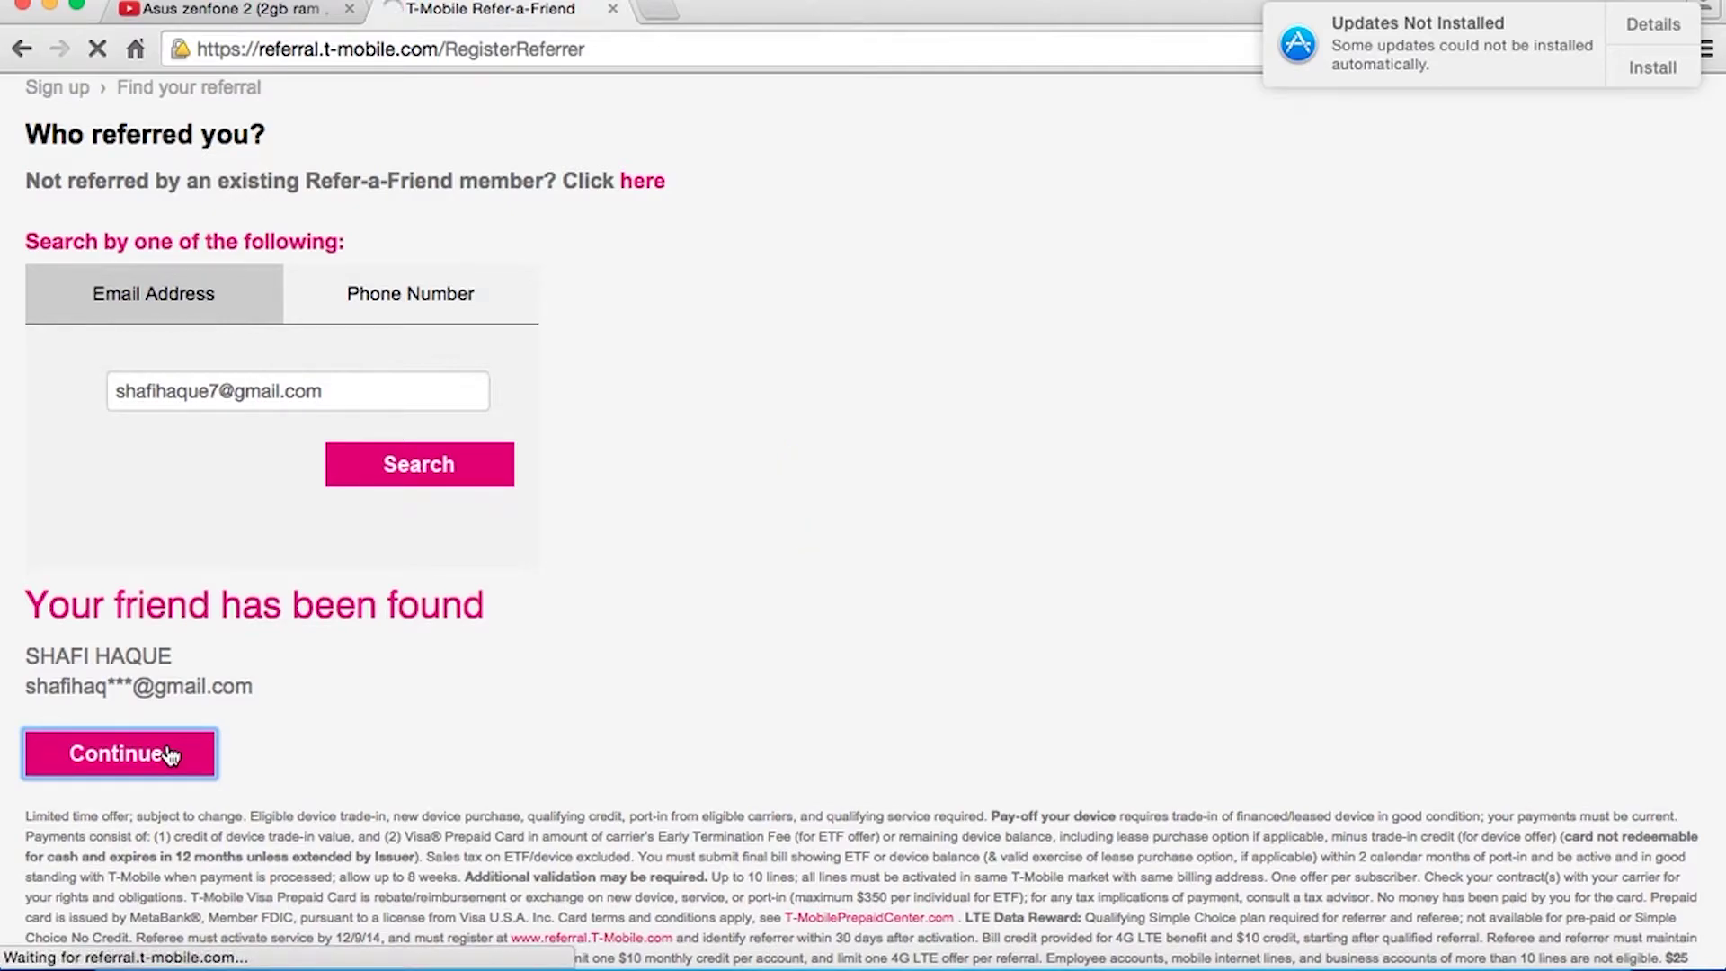